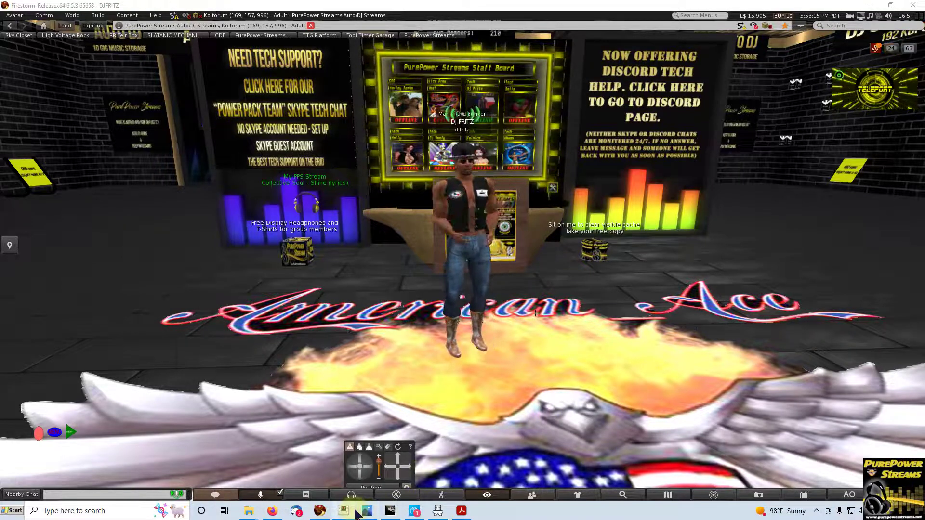
- Call up the Mixxx window preview from the taskbar while in Firestorm Viewer
mouse_move(354, 514)
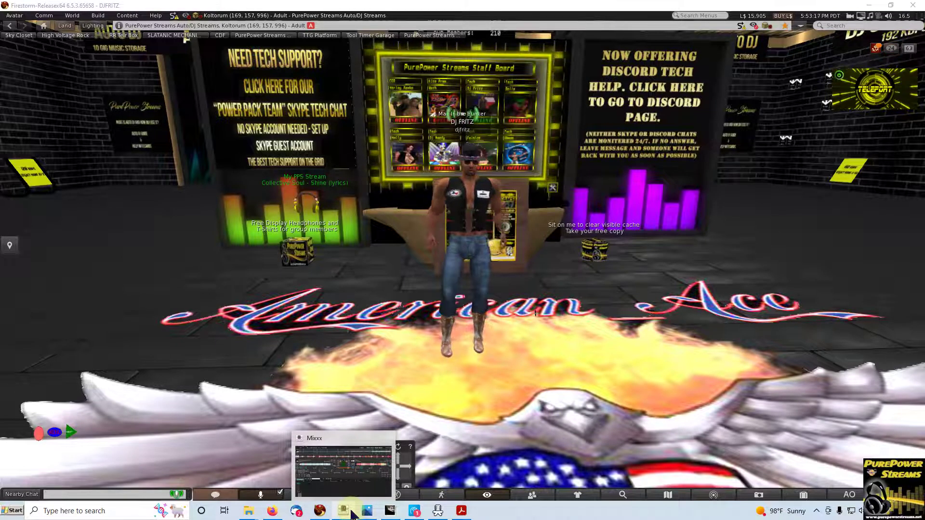
- Switch to Mixxx and eject the loaded tracks from deck 1 and deck 2
left_click(353, 514)
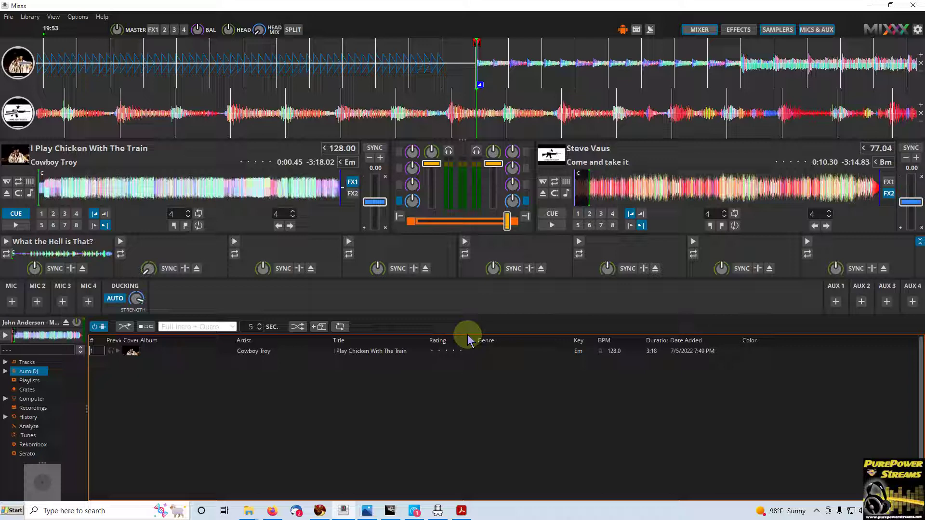
left_click(7, 194)
left_click(543, 193)
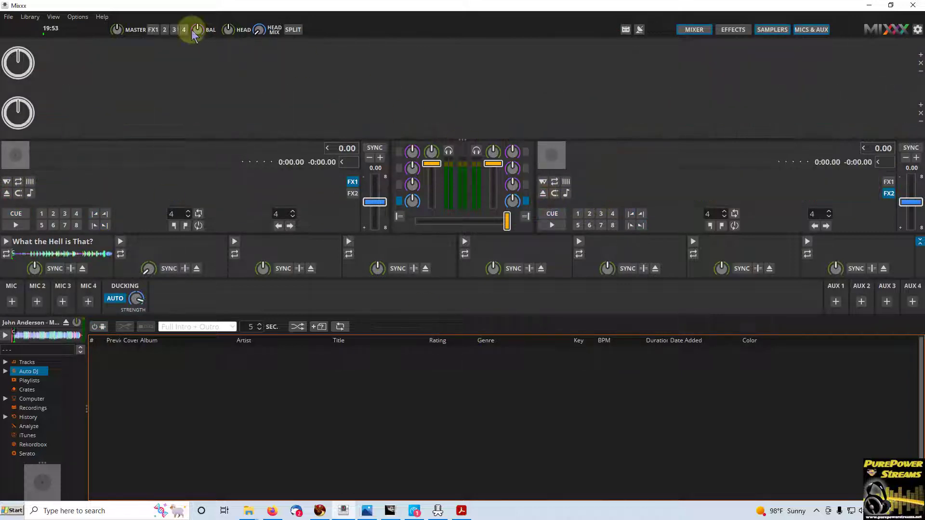
left_click(78, 17)
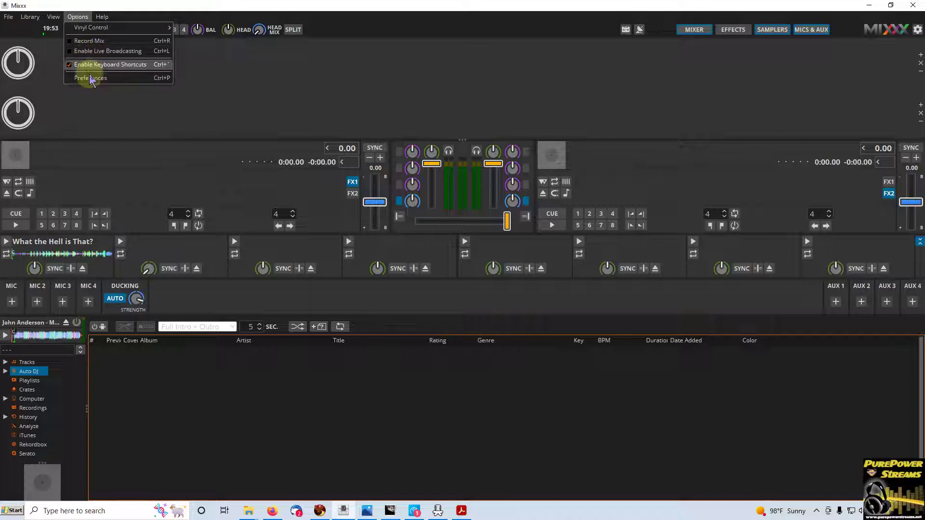
left_click(90, 78)
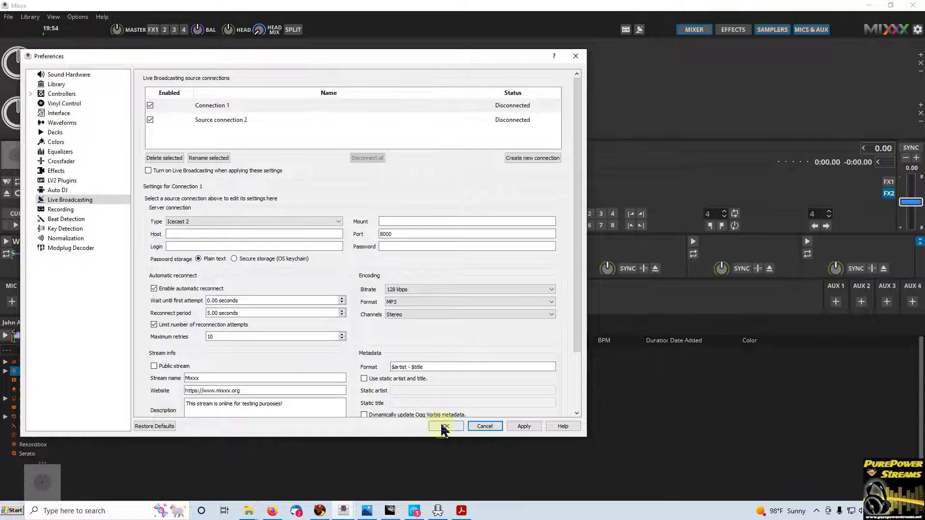
left_click(484, 427)
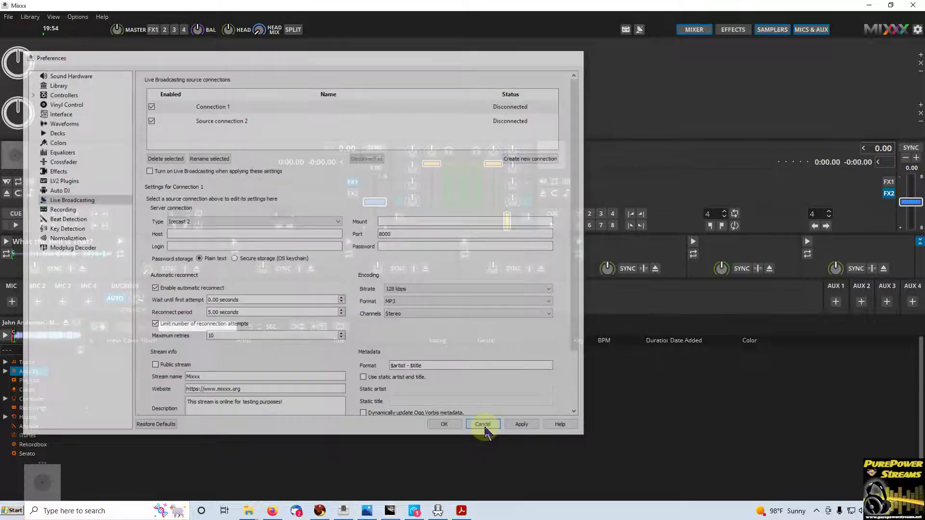
left_click(77, 17)
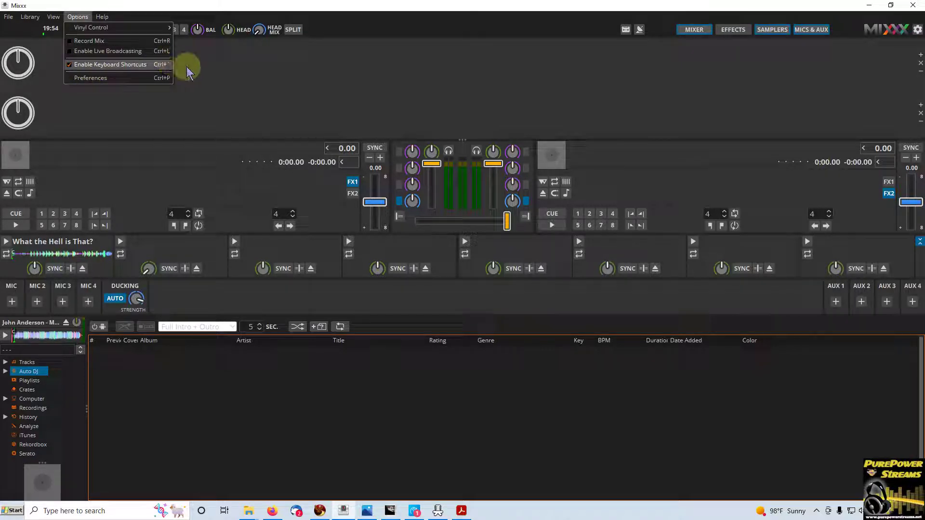
left_click(210, 71)
- Bring the Mixxx keyboard shortcuts PDF to the front in Acrobat Reader
left_click(460, 512)
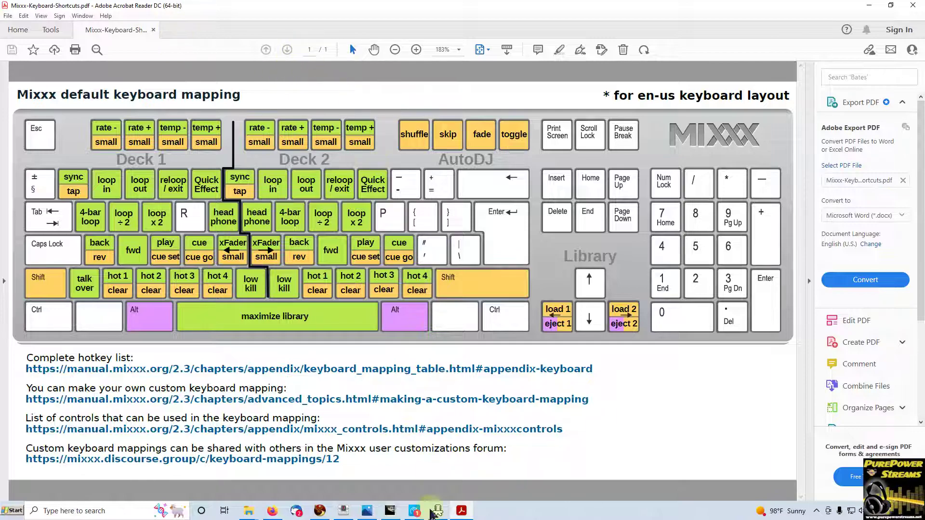
left_click(343, 510)
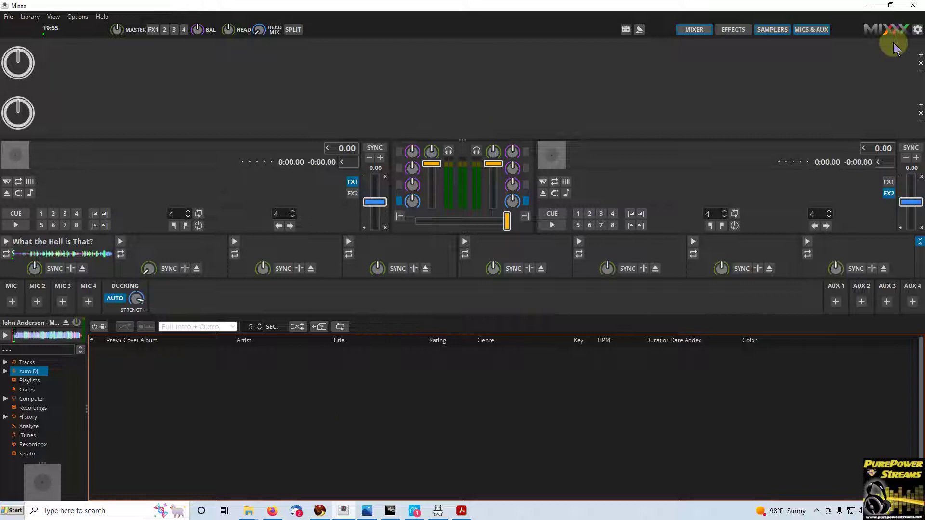
left_click(917, 30)
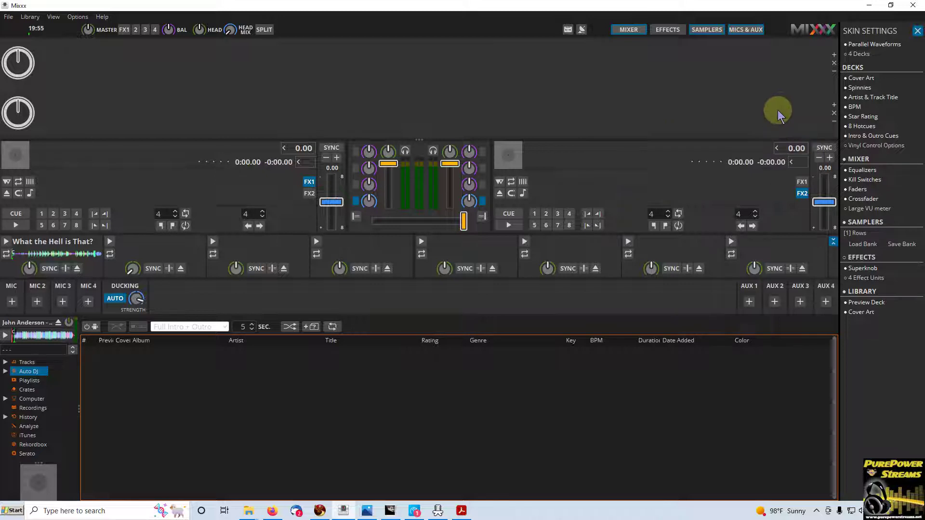
left_click(916, 32)
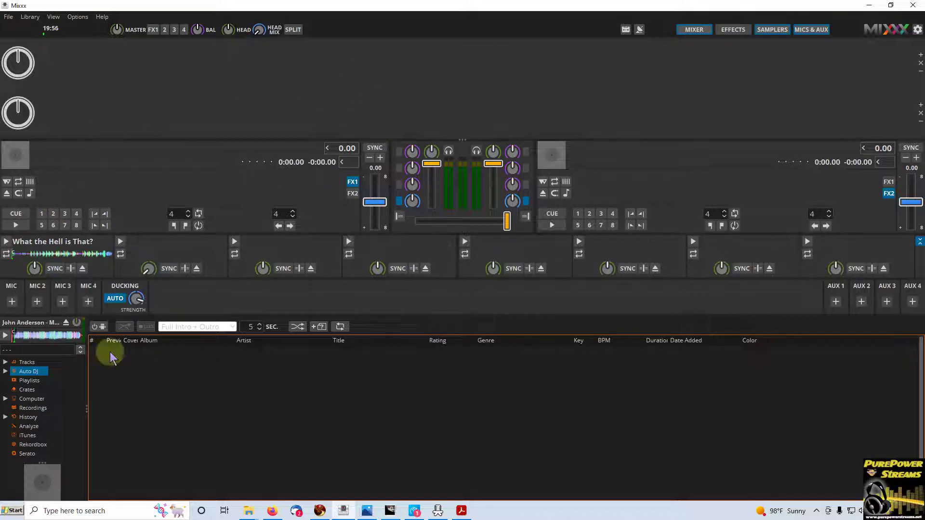
- Load Simple Man.mp3 from the MP3 rocket folder onto deck 1 and position it at 0:12
mouse_move(254, 515)
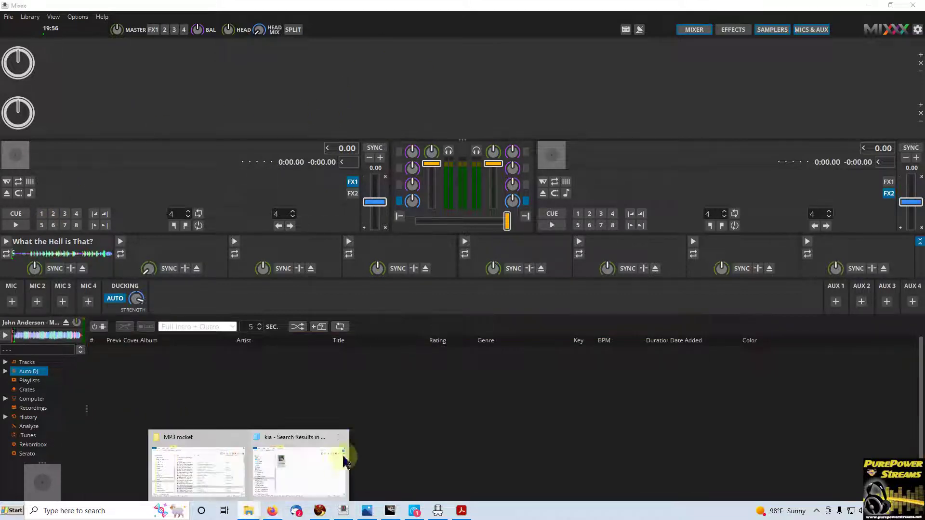
left_click(221, 464)
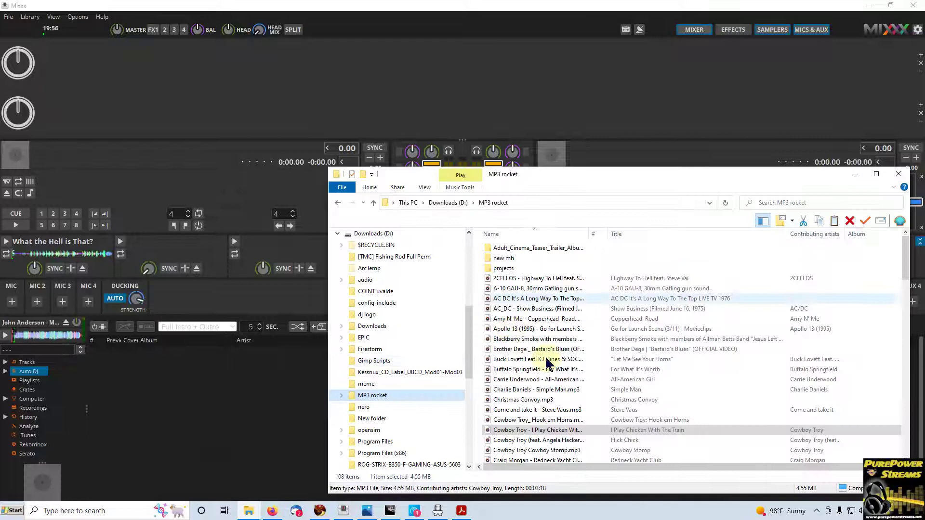
left_click(522, 389)
left_click_drag(521, 389, 101, 196)
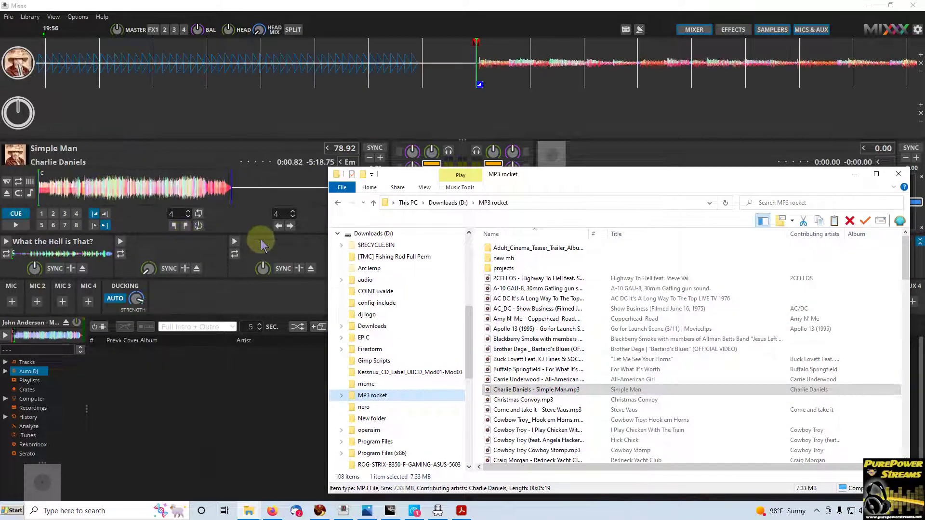
left_click(244, 232)
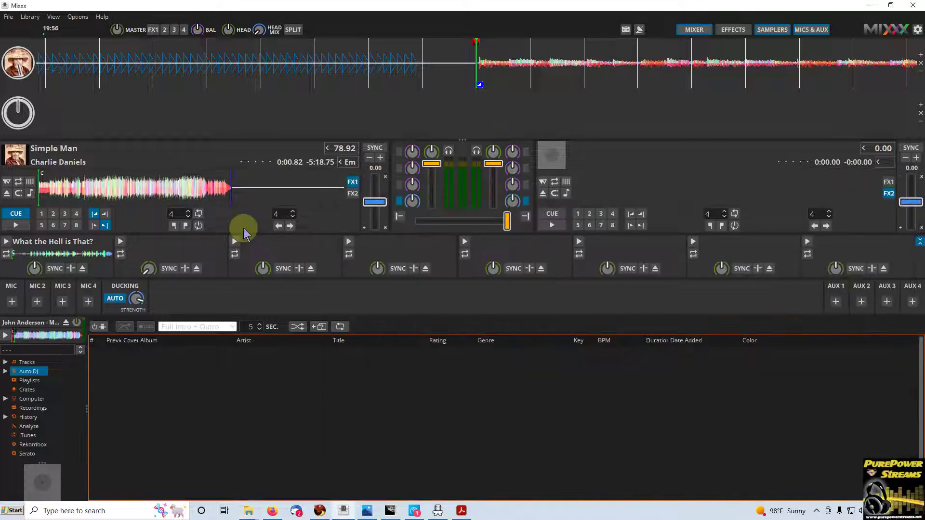
left_click(50, 192)
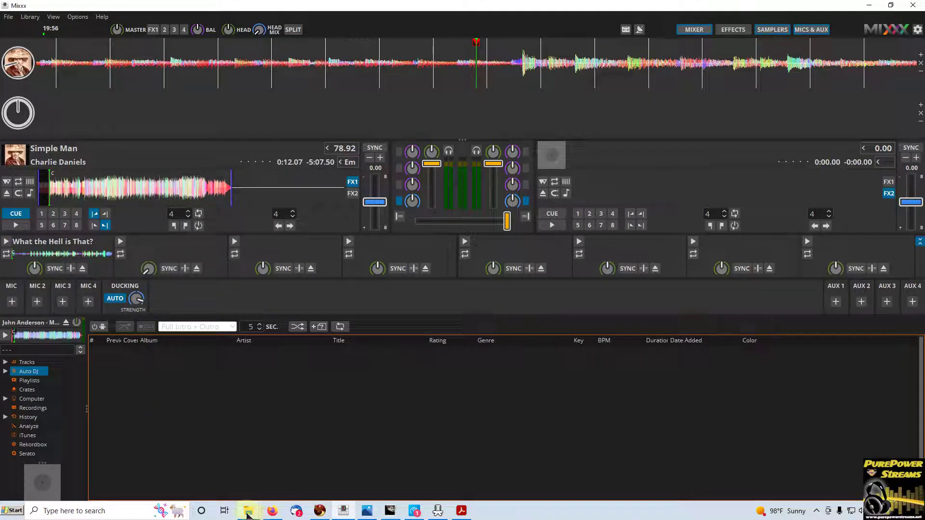
- Load Simple Man onto deck 2 as well and cue it at 0:12.07 to match deck 1
mouse_move(248, 514)
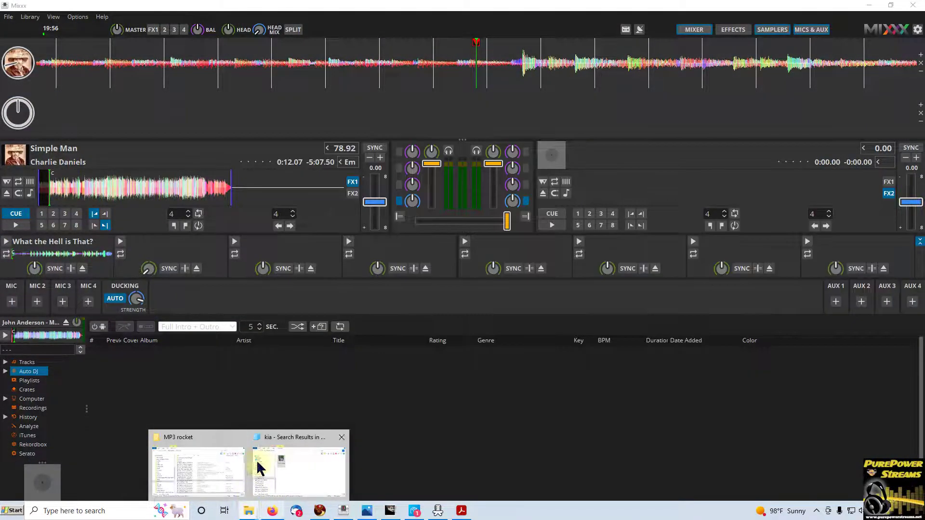
left_click(224, 463)
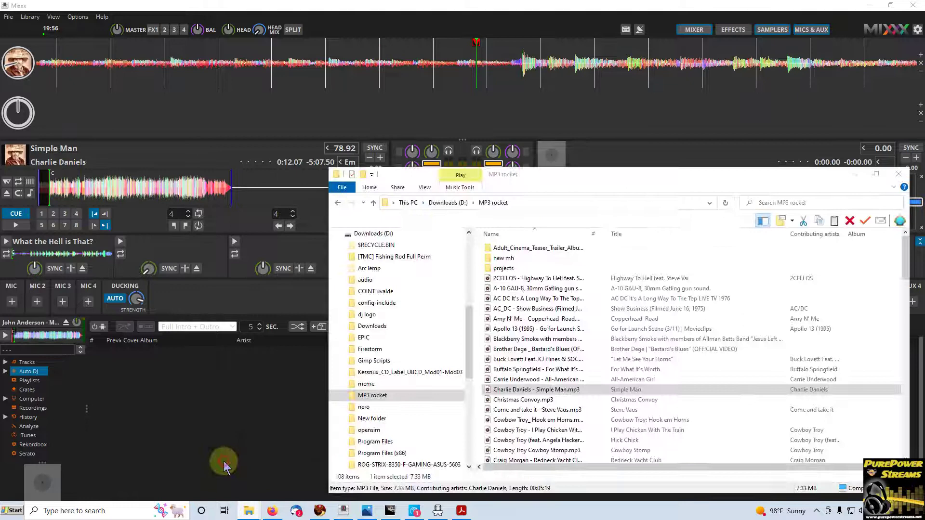
left_click_drag(669, 175, 313, 104)
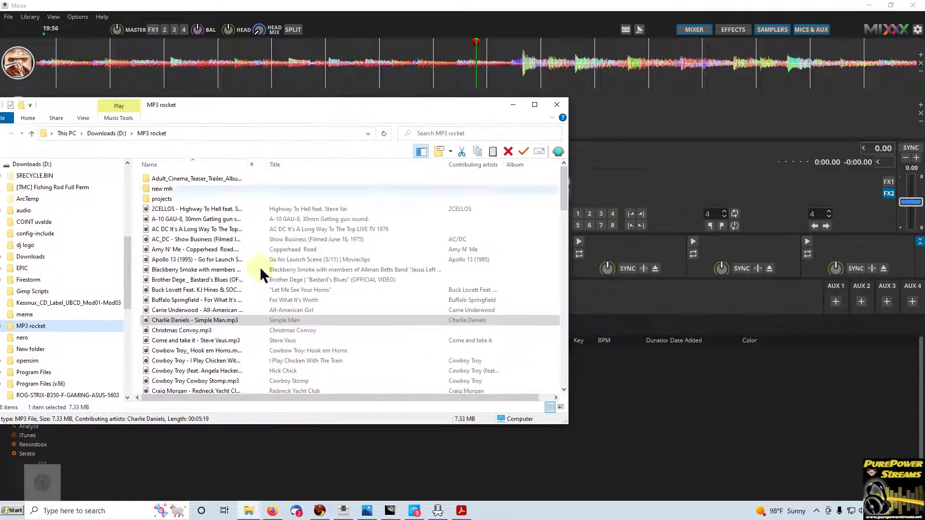
left_click_drag(220, 321, 665, 188)
left_click(652, 158)
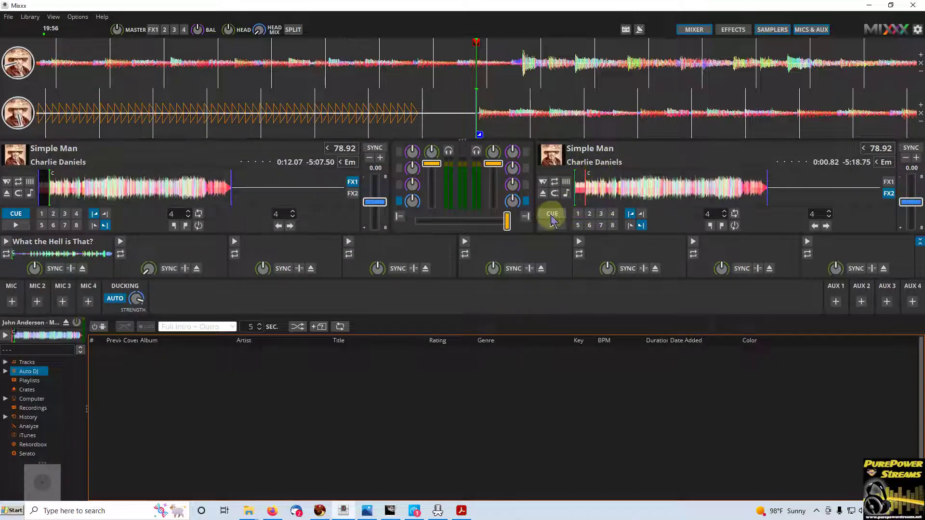
left_click(552, 215)
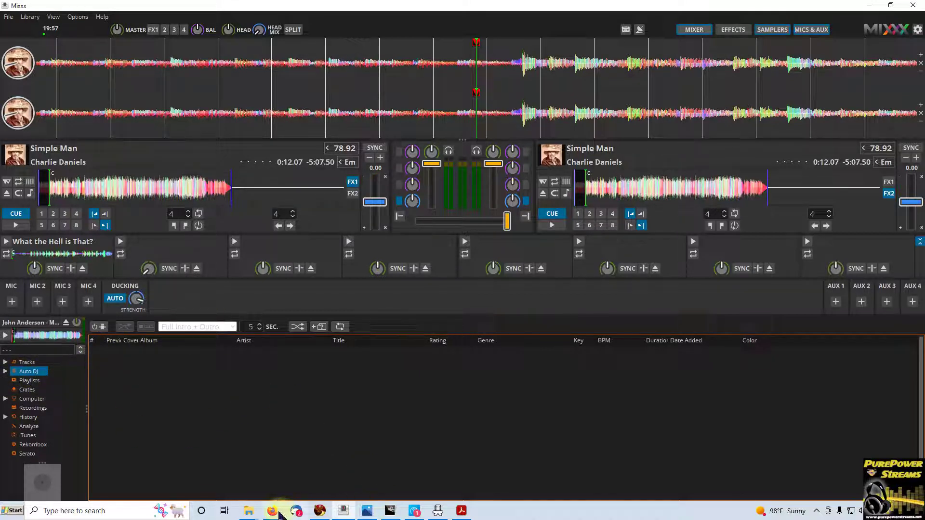
- Add Hook em Horns, If Heaven Ain't A Lot Like Texas and This Town to the Auto DJ queue
mouse_move(250, 511)
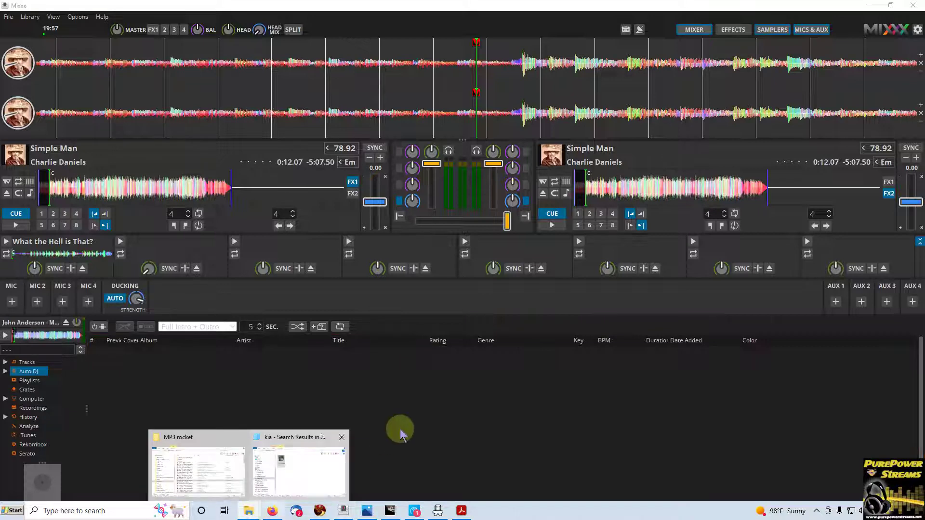
left_click(234, 440)
left_click_drag(290, 106, 556, 96)
left_click_drag(472, 341, 210, 408)
scroll(562, 351, "down", 3)
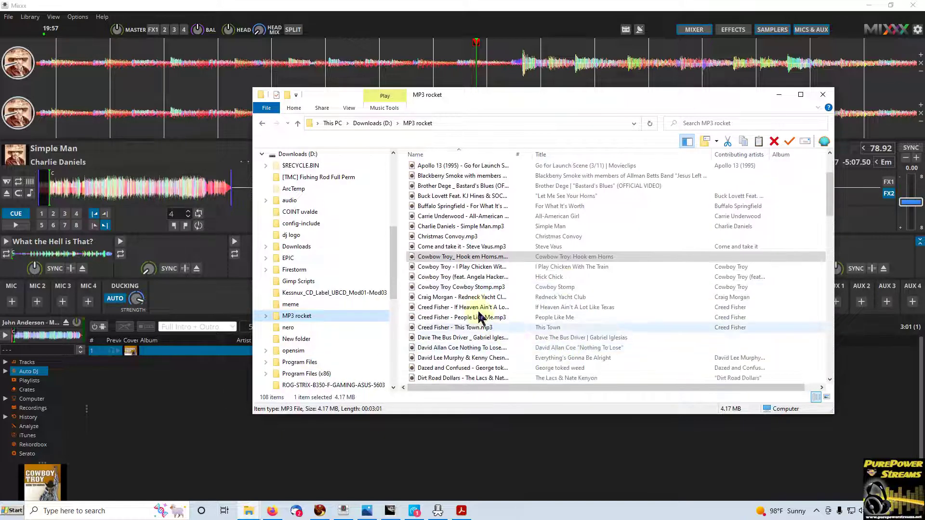
left_click_drag(473, 309, 190, 395)
left_click_drag(470, 329, 200, 418)
left_click(185, 462)
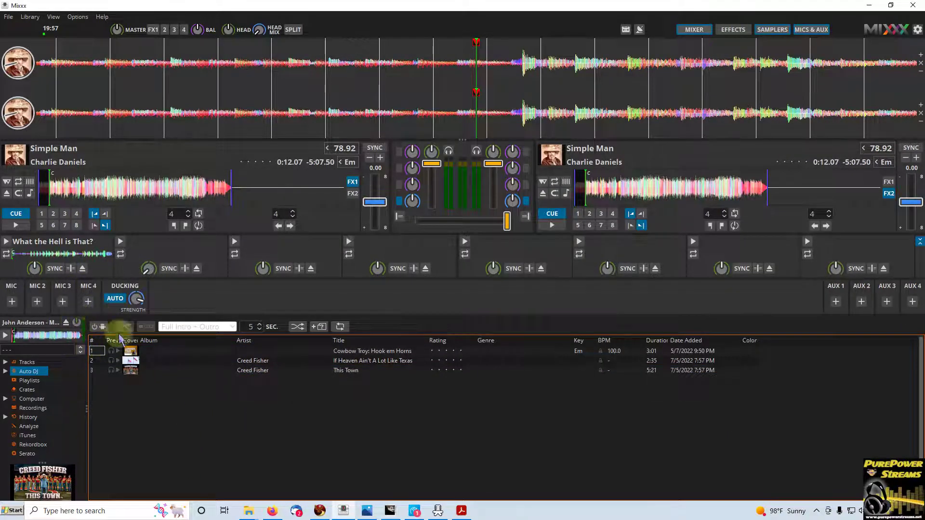
- Enable Auto DJ and jump deck 1 near the end of Hook em Horns
left_click(97, 328)
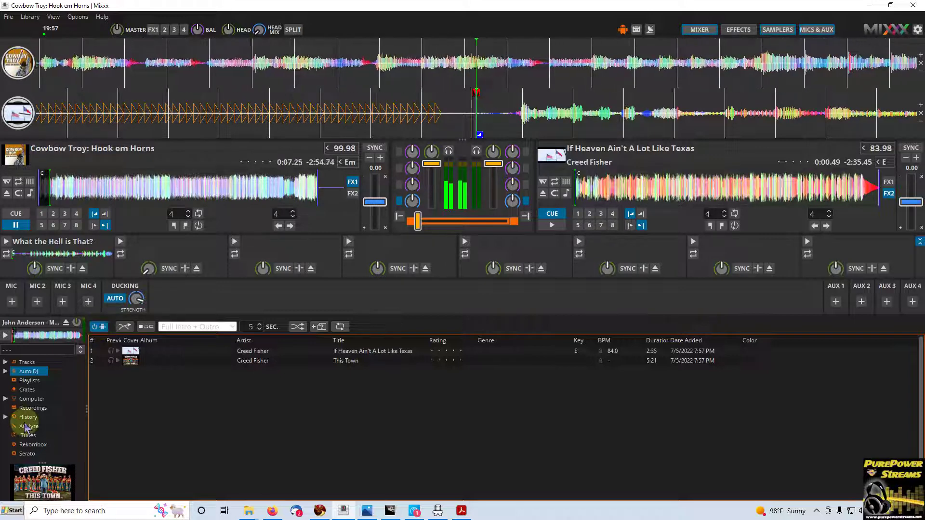
left_click(314, 193)
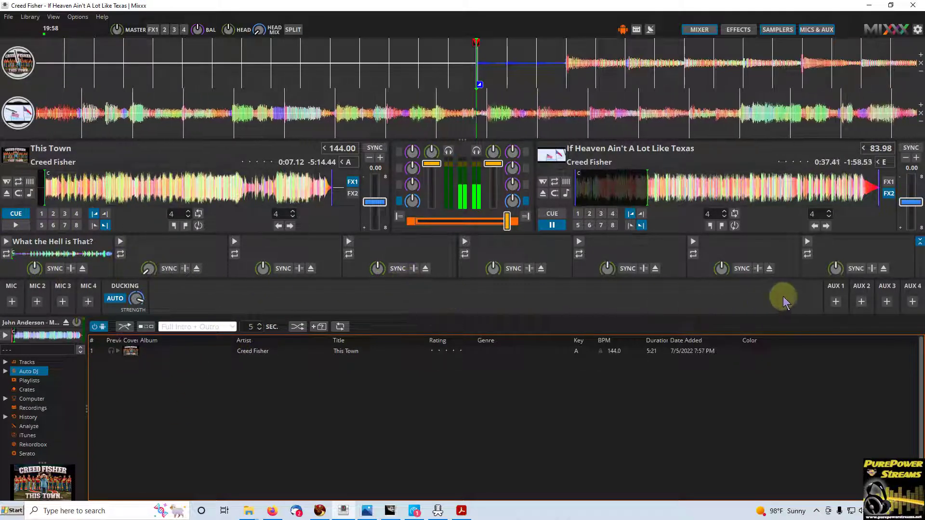
- Collapse and re-expand the sampler rows, then play the What the Hell is That? sample
left_click(919, 242)
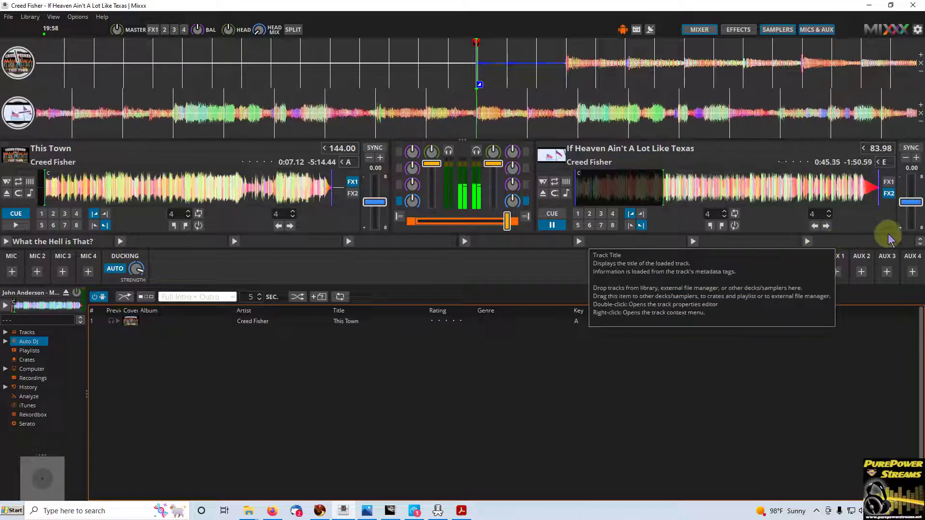
left_click(920, 242)
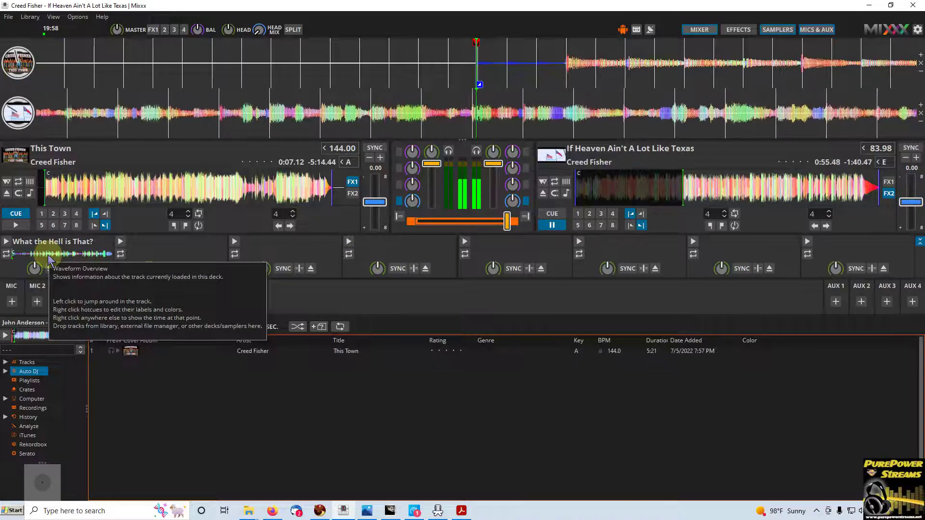
left_click(6, 241)
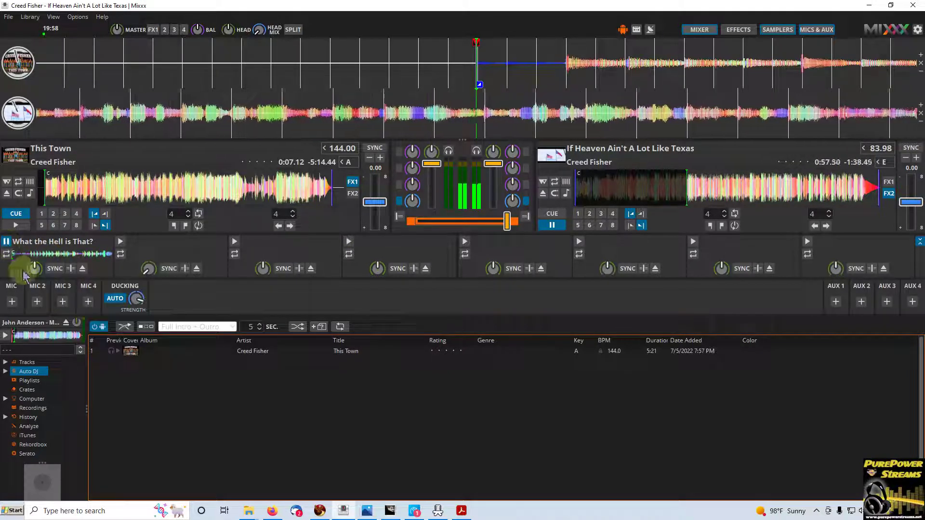